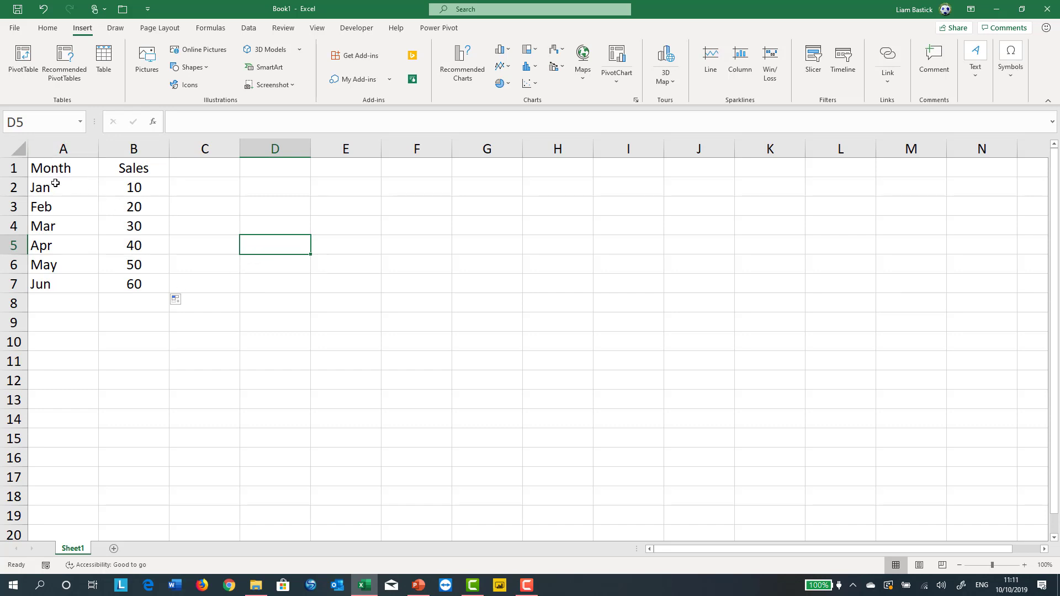
Look at the Quick Analysis chart suggestions for the Month and Sales data in A1:B7
{"action": "left_click_drag", "start_coordinate": [57, 167], "coordinate": [113, 282]}
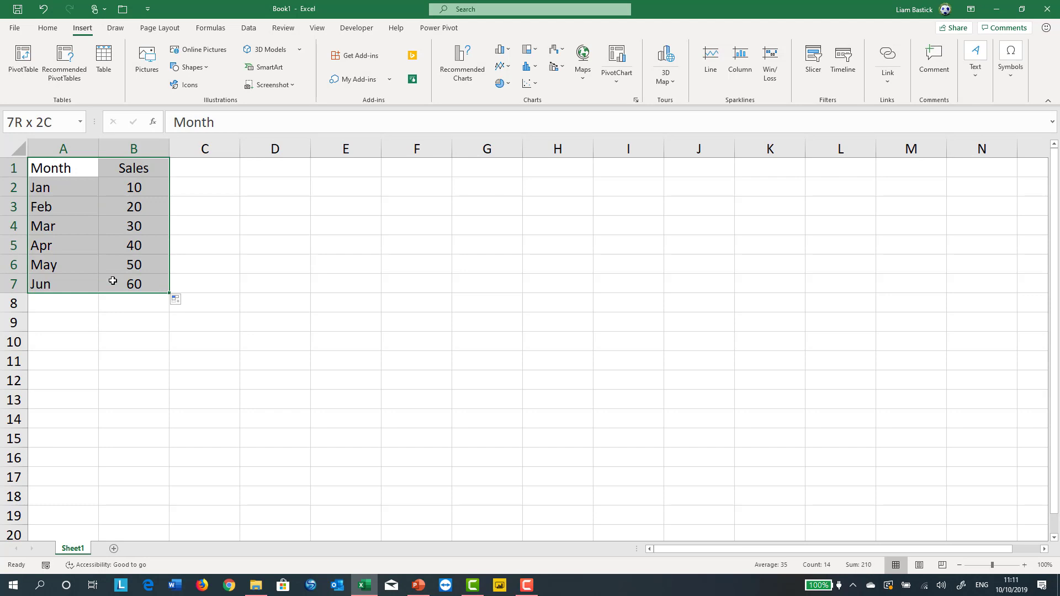
{"action": "left_click_drag", "start_coordinate": [113, 282], "coordinate": [111, 281]}
{"action": "left_click", "coordinate": [177, 315]}
{"action": "left_click", "coordinate": [135, 341]}
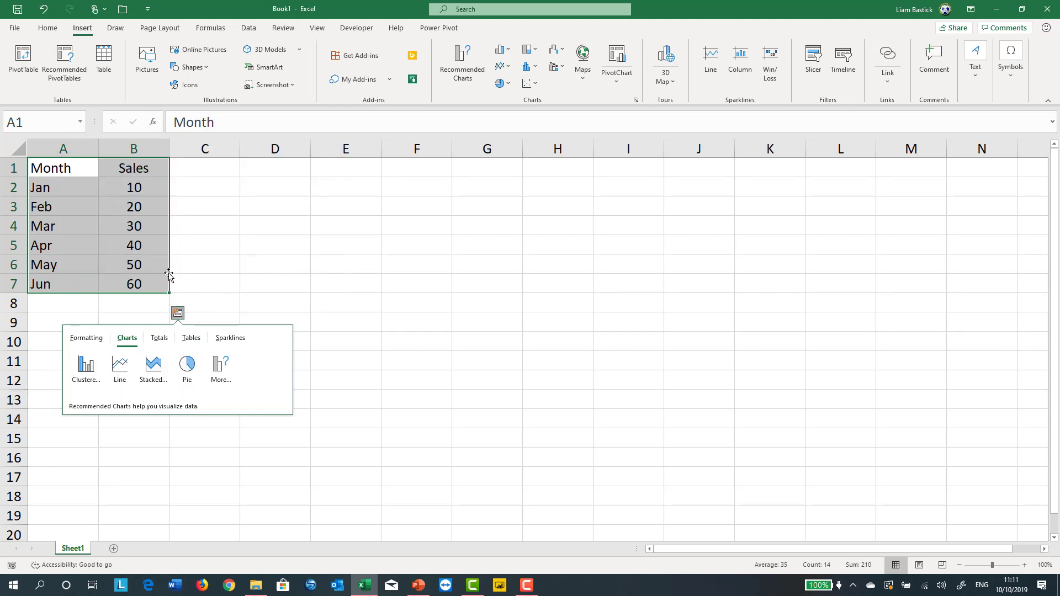
Insert a default column chart from A1:B7, position it beside the data and enlarge it
{"action": "left_click_drag", "start_coordinate": [61, 171], "coordinate": [124, 283]}
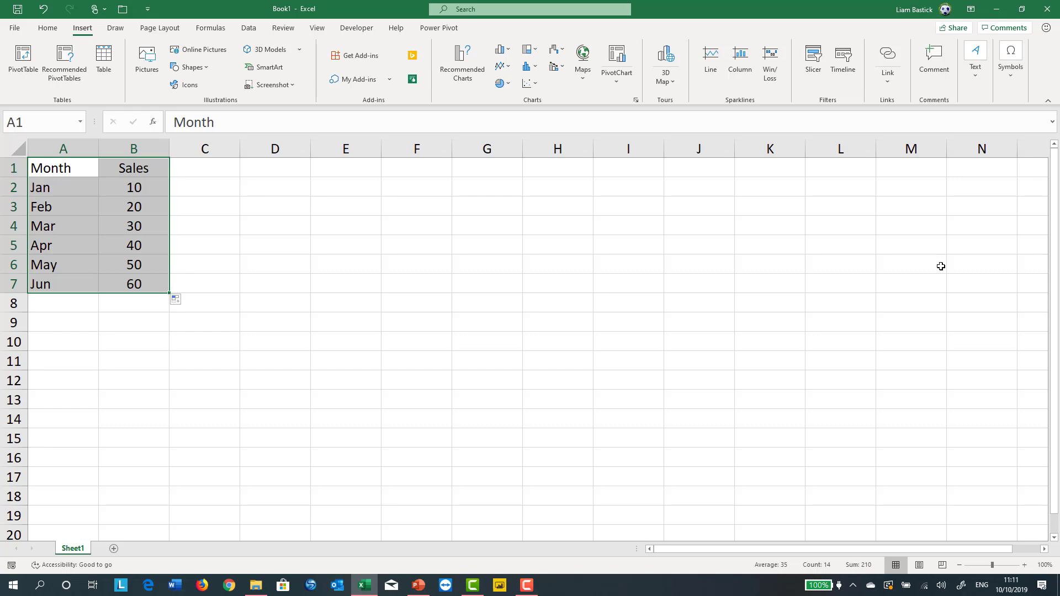
{"action": "key", "text": "alt"}
{"action": "key", "text": "alt+F1"}
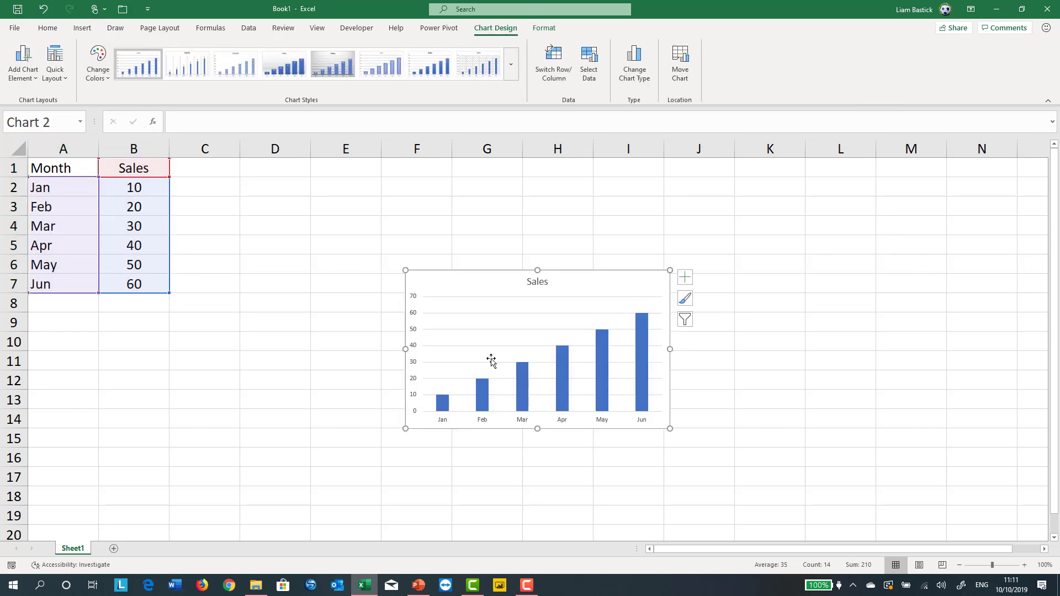
{"action": "left_click_drag", "start_coordinate": [440, 278], "coordinate": [367, 246]}
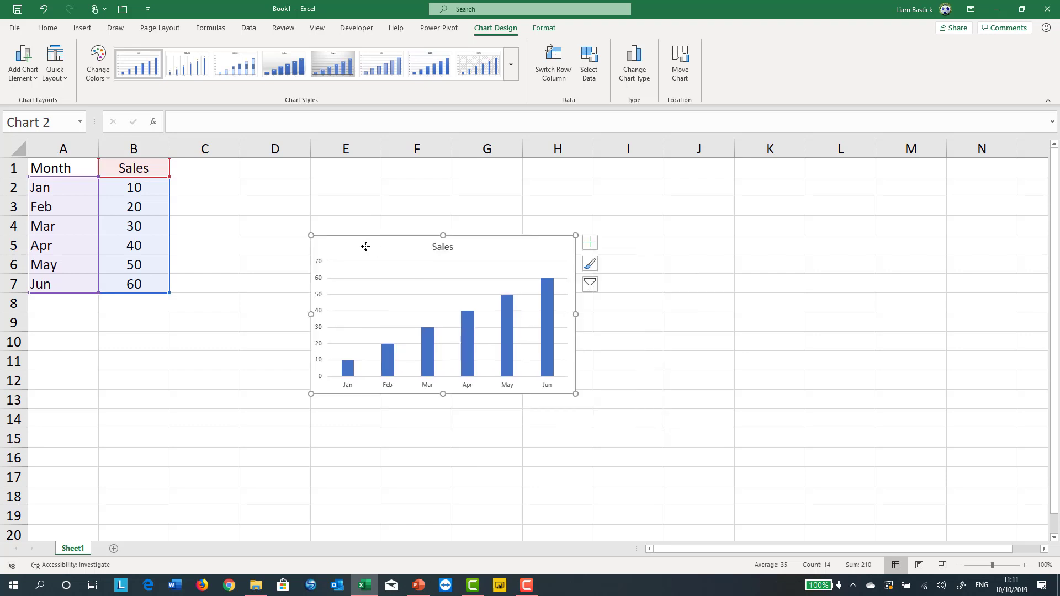
{"action": "left_click_drag", "start_coordinate": [575, 394], "coordinate": [652, 428]}
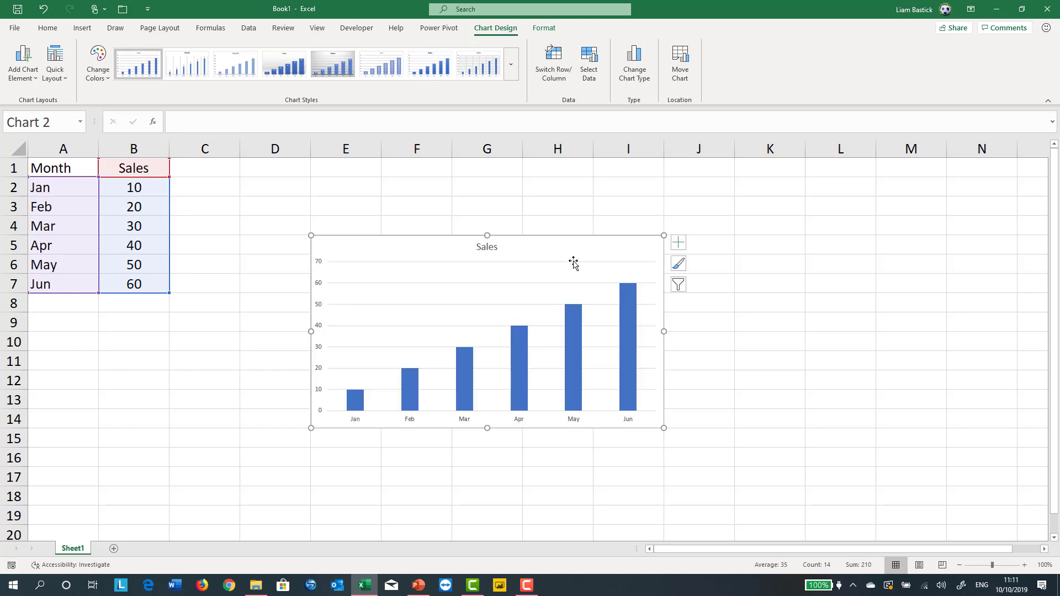
Add a row for Jul with sales of 70 in row 8, below Jun
{"action": "left_click", "coordinate": [46, 303]}
{"action": "type", "text": "Jul"}
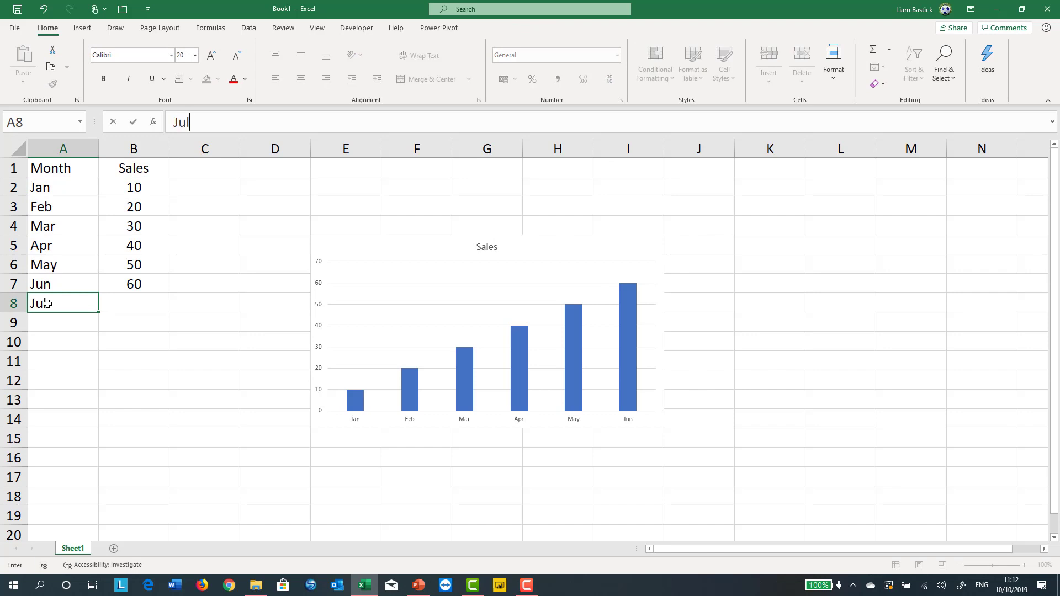
{"action": "key", "text": "Tab"}
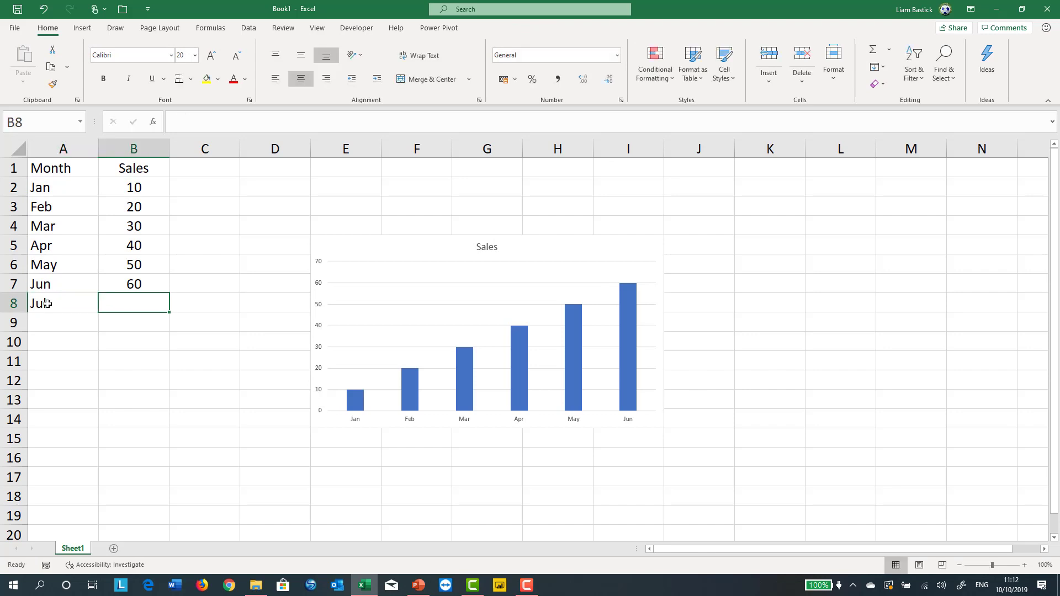
{"action": "type", "text": "70"}
{"action": "key", "text": "Return"}
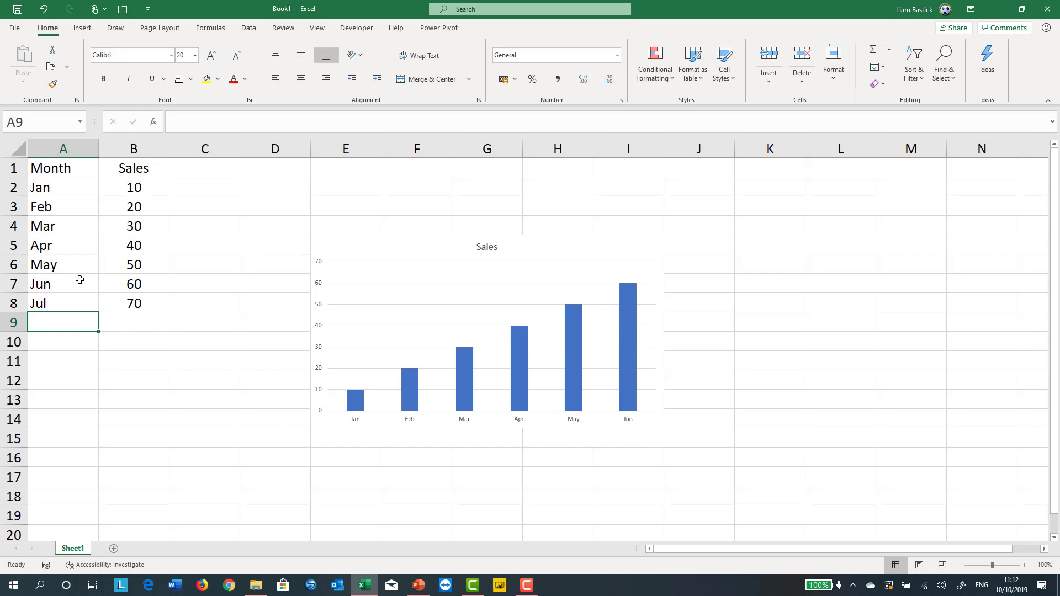
Inspect the chart's data source range and the Sales series references without changing them
{"action": "mouse_move", "coordinate": [463, 389]}
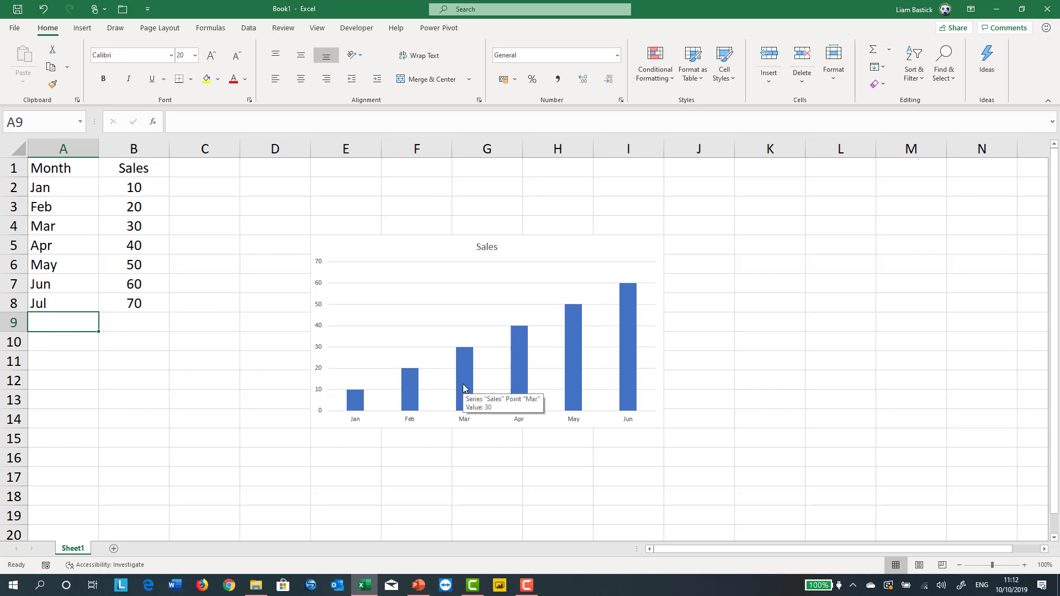
{"action": "right_click", "coordinate": [463, 388]}
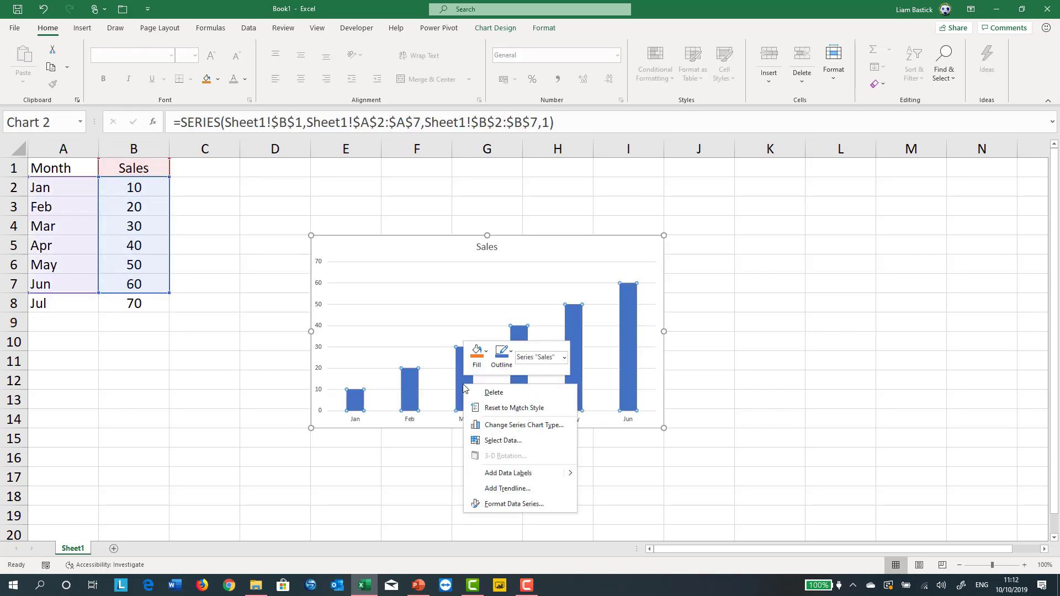
{"action": "left_click", "coordinate": [501, 441]}
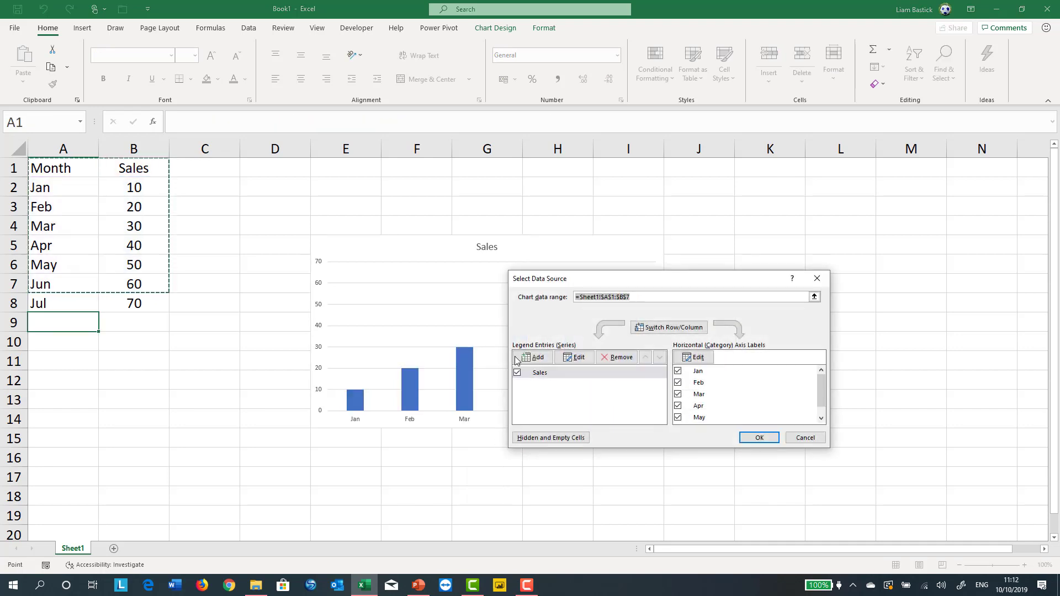
{"action": "left_click", "coordinate": [576, 357]}
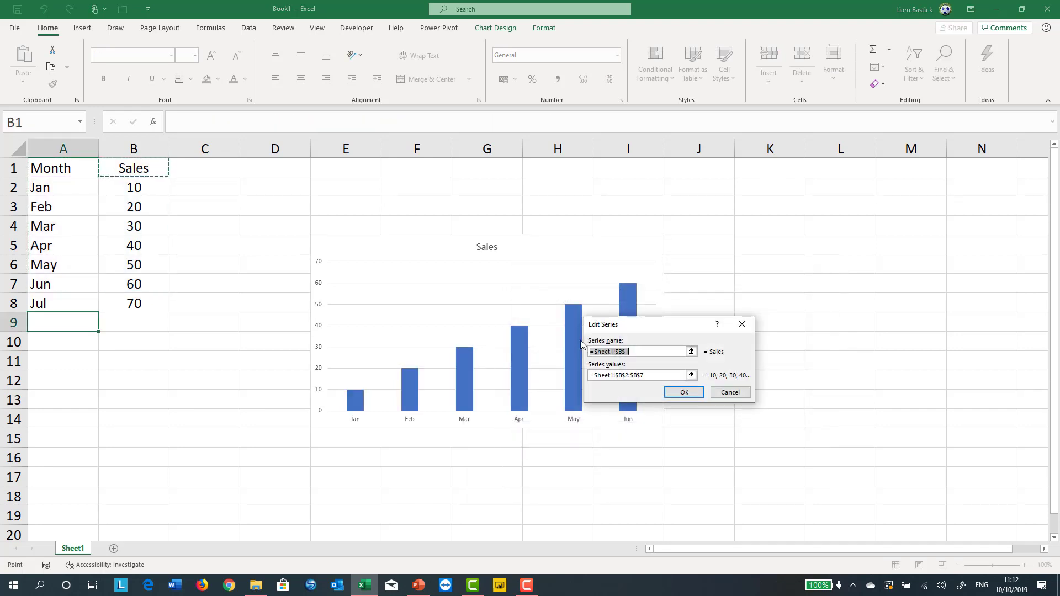
{"action": "left_click", "coordinate": [721, 393]}
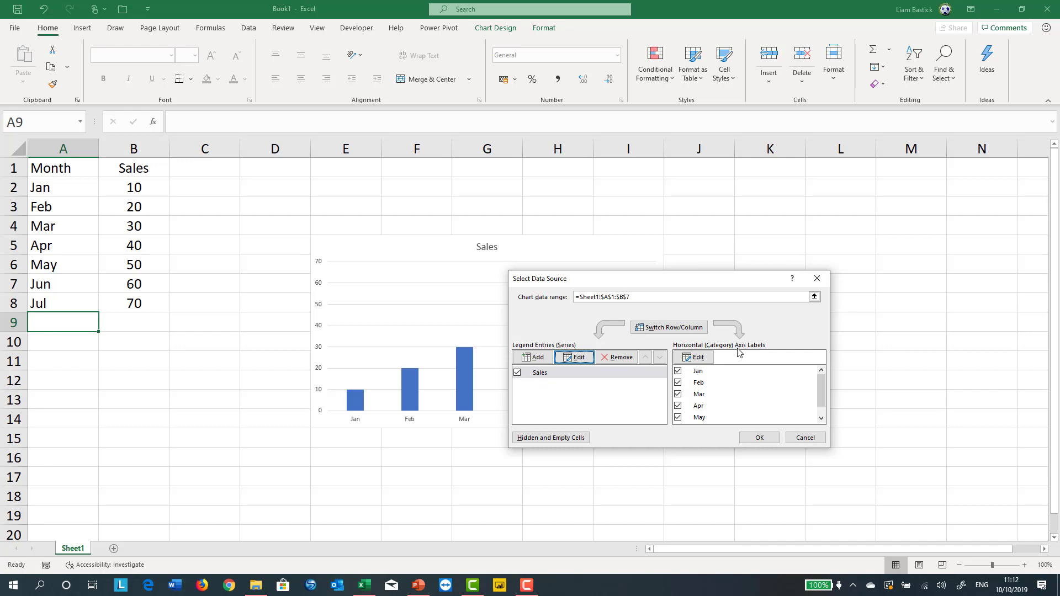
{"action": "key", "text": "Return"}
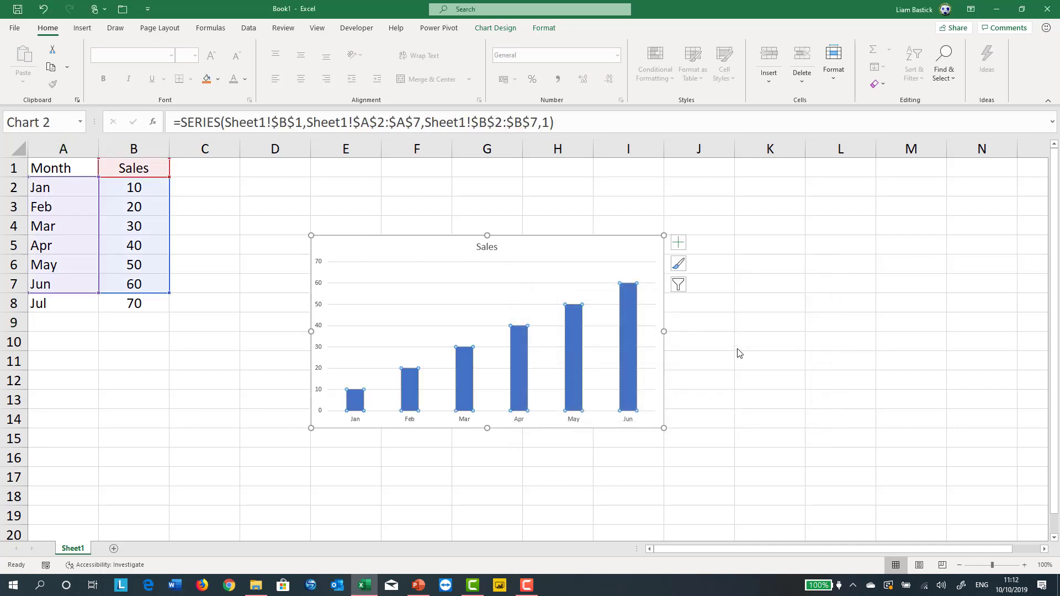
Delete the Sales column chart from the sheet
{"action": "key", "text": "Delete"}
{"action": "left_click", "coordinate": [555, 249]}
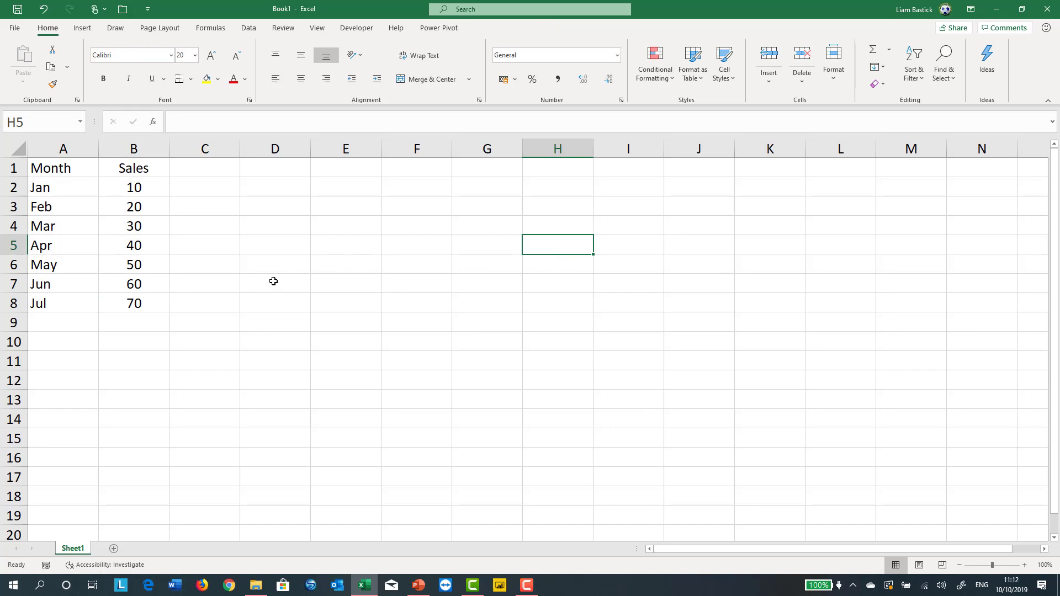
Convert the range A1:B8 into a table that has headers
{"action": "left_click_drag", "start_coordinate": [55, 169], "coordinate": [125, 300]}
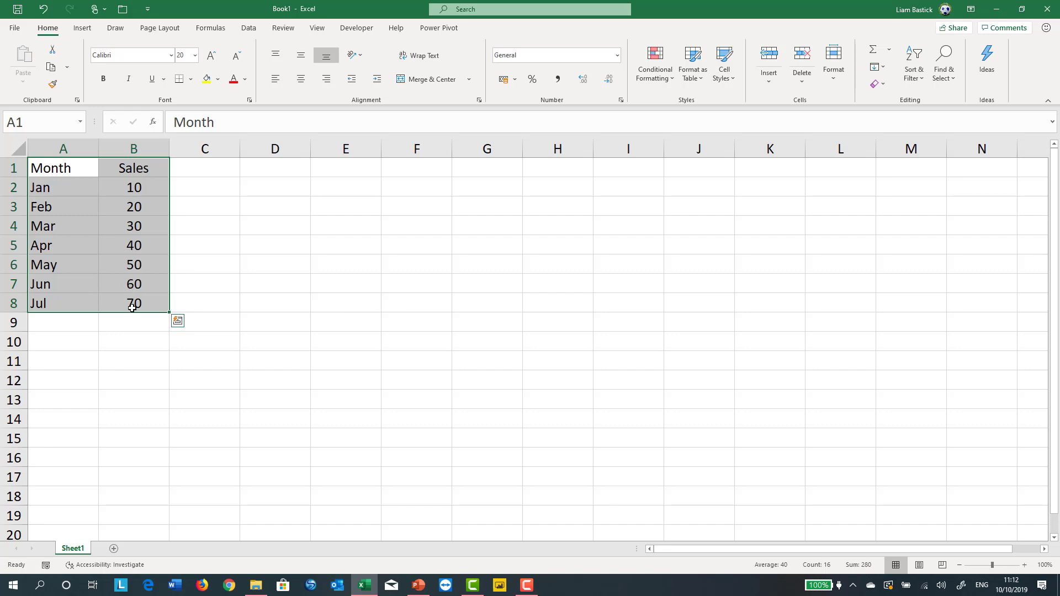
{"action": "left_click", "coordinate": [83, 28]}
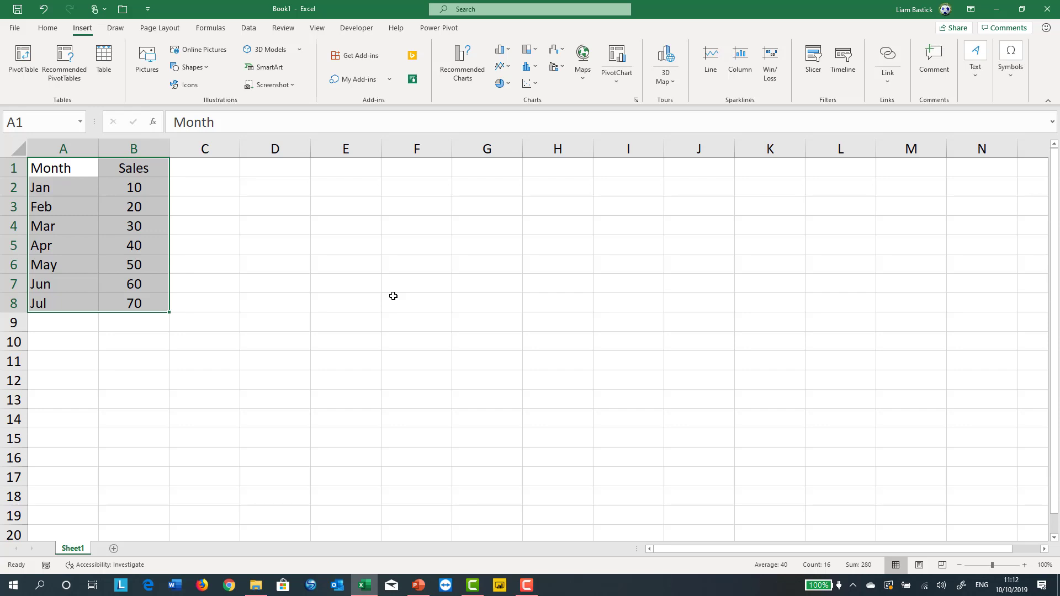
{"action": "key", "text": "ctrl+t"}
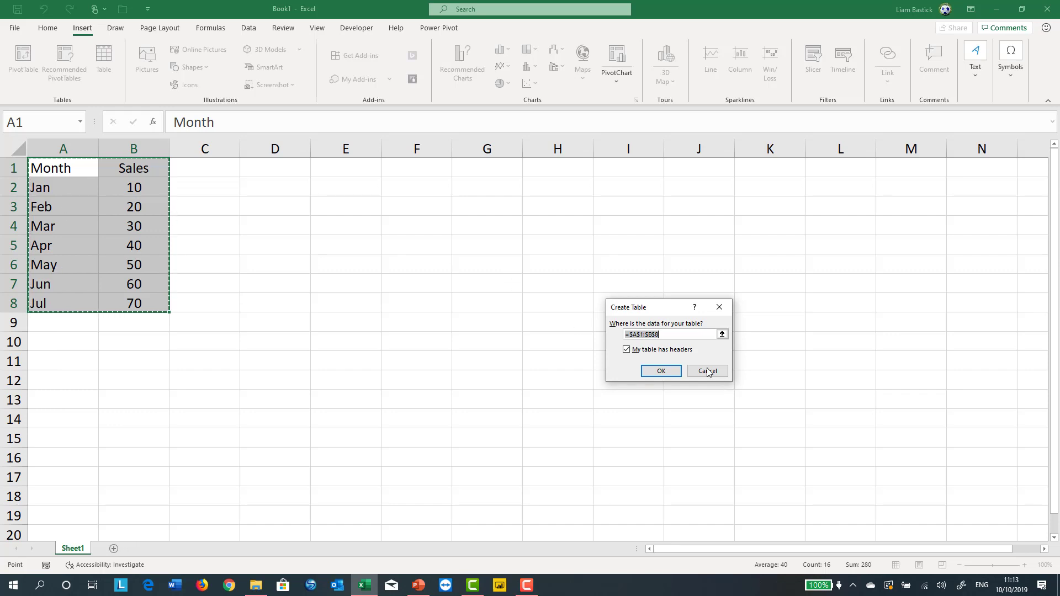
{"action": "left_click", "coordinate": [655, 367]}
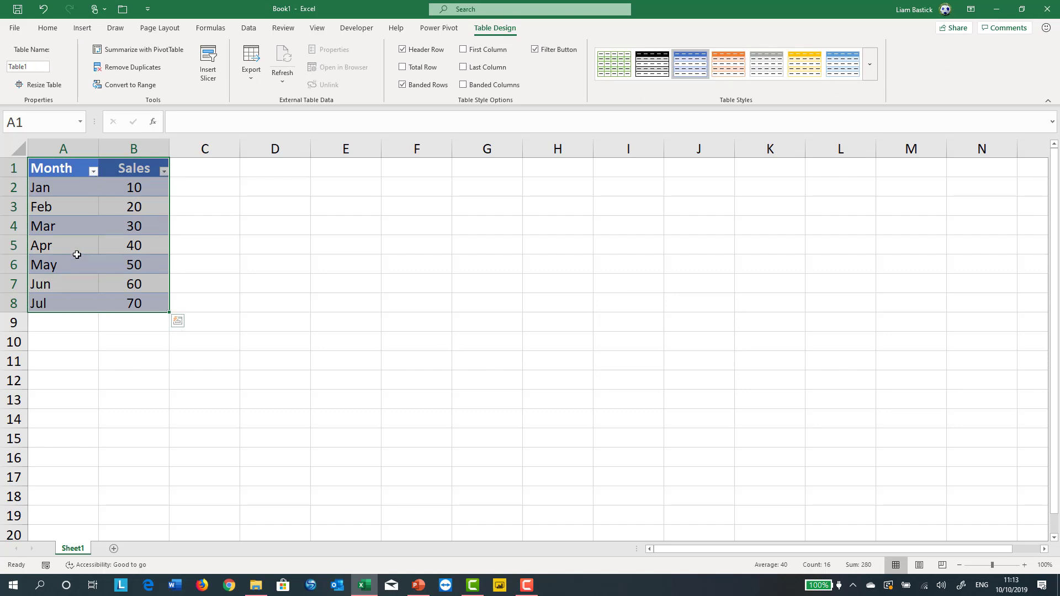
{"action": "left_click", "coordinate": [77, 256]}
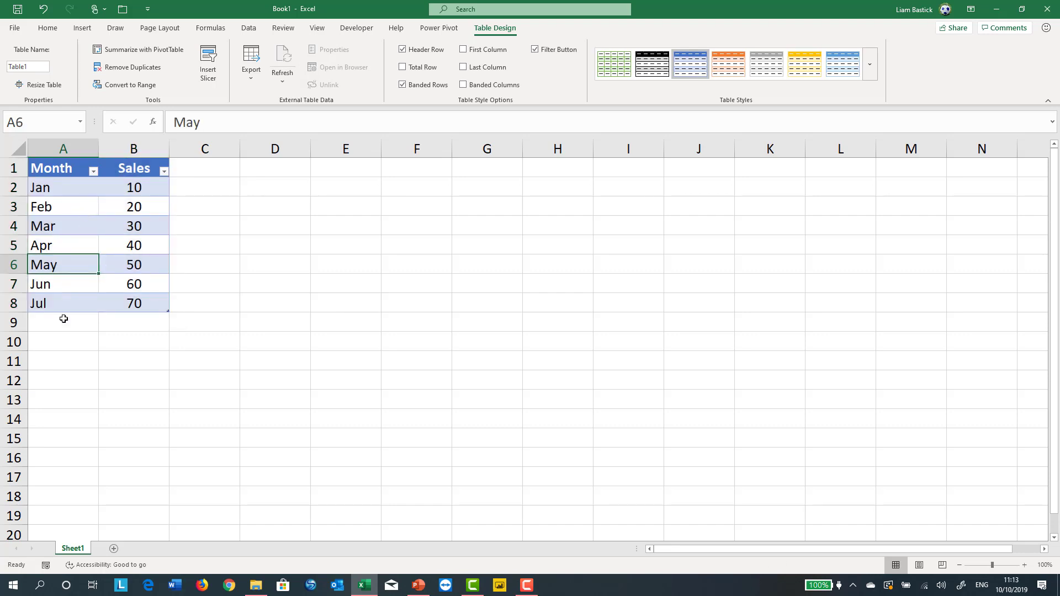
Insert a default column chart from the whole table A1:B8, reposition it and enlarge it
{"action": "scroll", "coordinate": [85, 240], "scroll_direction": "down", "scroll_amount": 1}
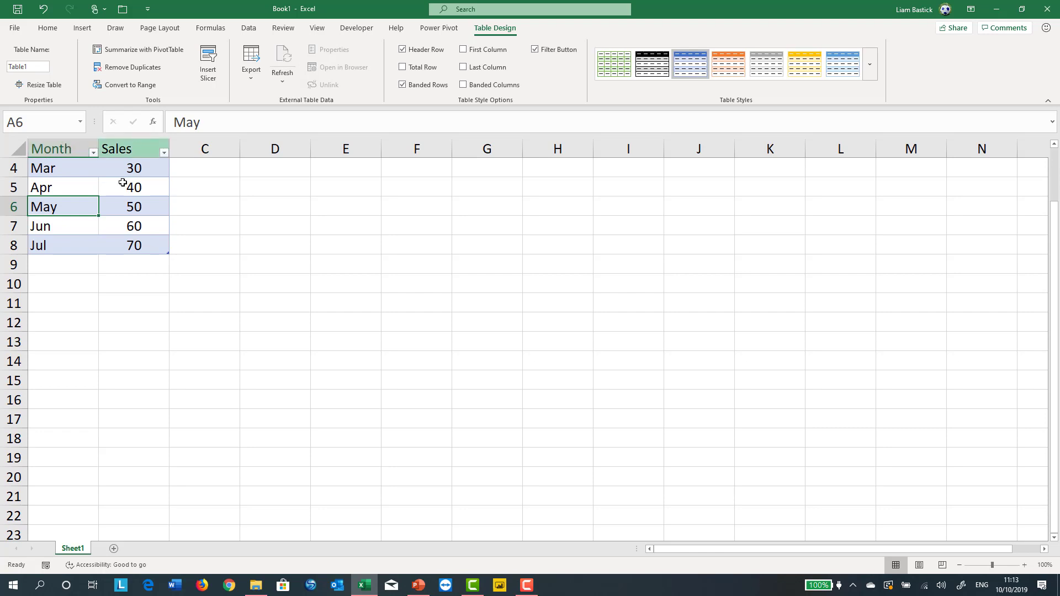
{"action": "scroll", "coordinate": [104, 207], "scroll_direction": "up", "scroll_amount": 1}
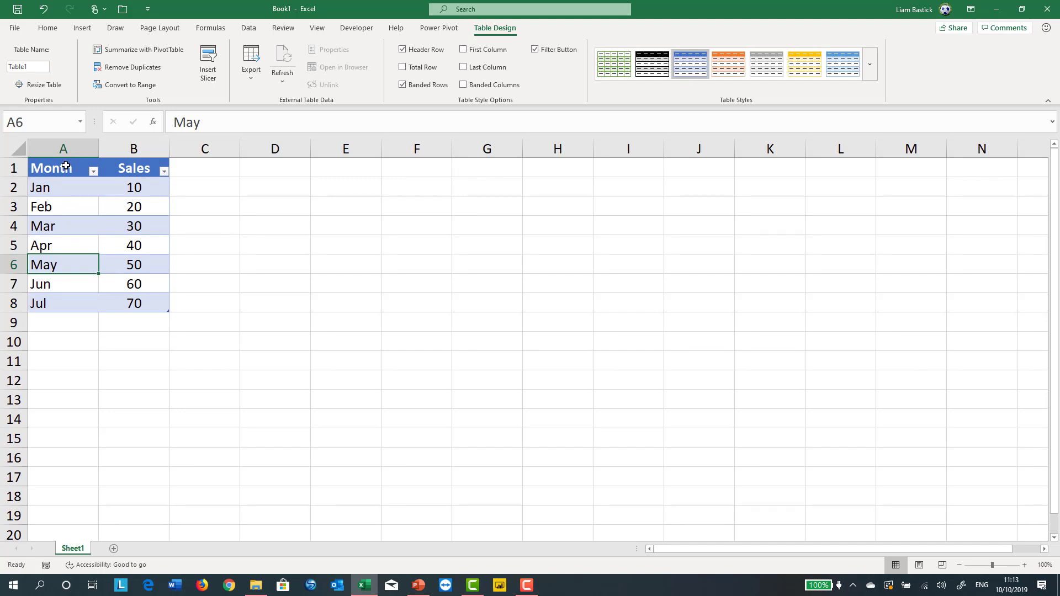
{"action": "left_click_drag", "start_coordinate": [65, 165], "coordinate": [150, 300]}
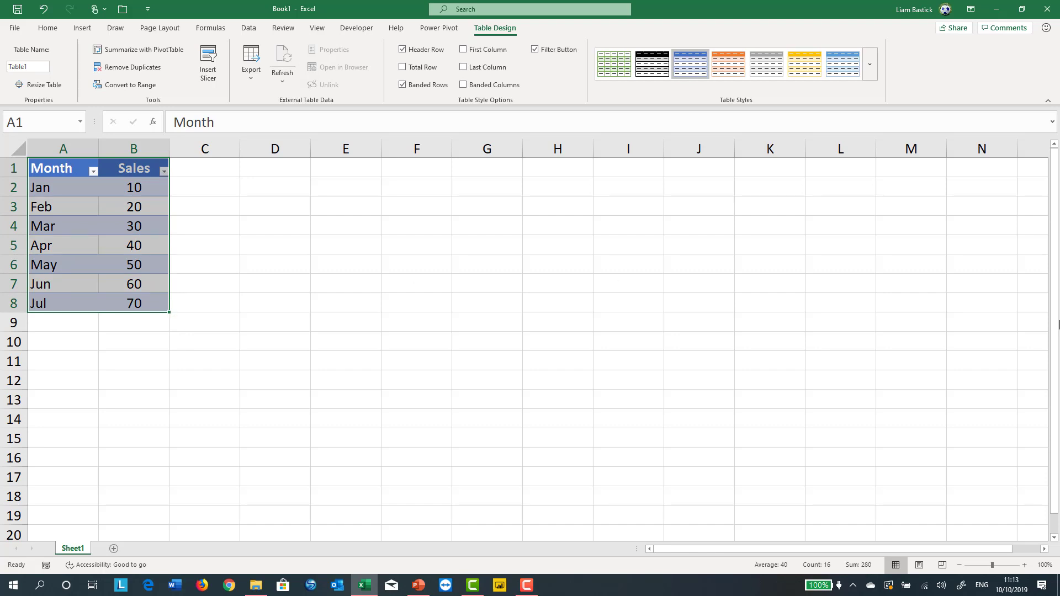
{"action": "key", "text": "alt+F1"}
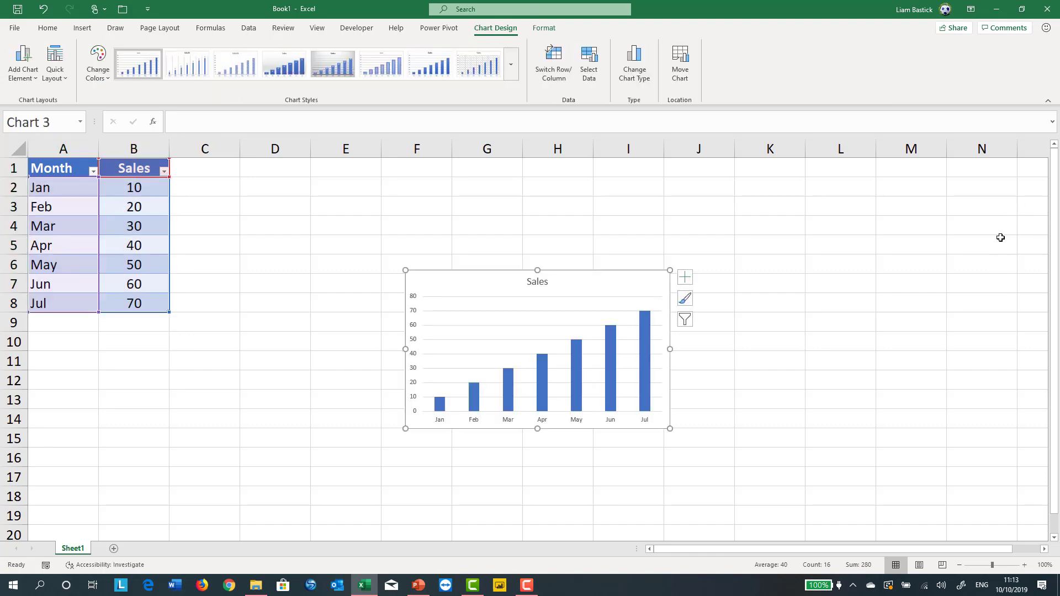
{"action": "left_click_drag", "start_coordinate": [480, 275], "coordinate": [458, 258]}
{"action": "left_click_drag", "start_coordinate": [647, 415], "coordinate": [718, 446]}
Extend the table with a row for Aug with sales of 80 directly below Jul
{"action": "left_click", "coordinate": [57, 321]}
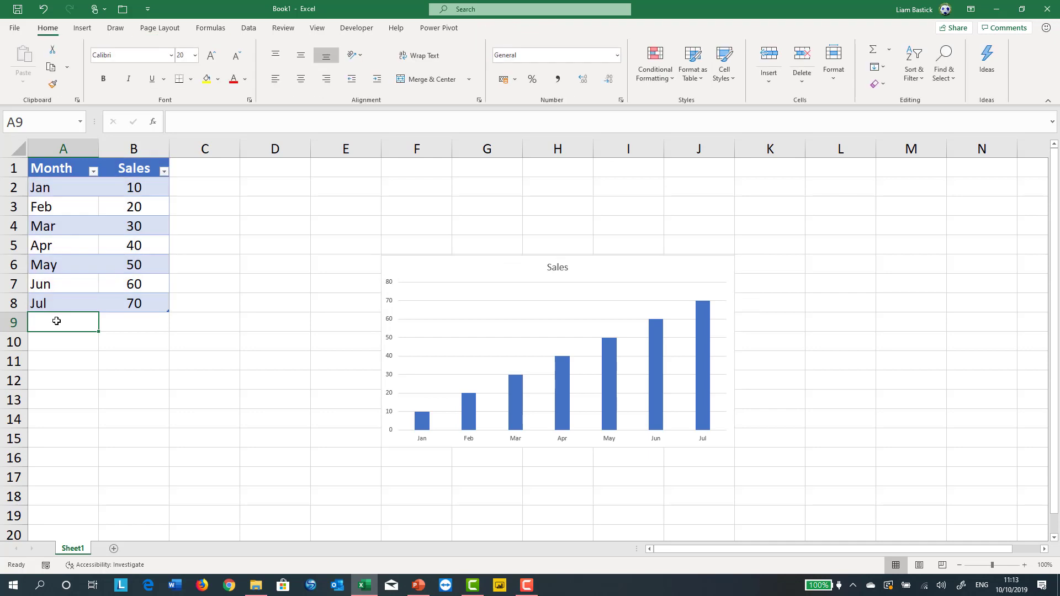
{"action": "type", "text": "Aug"}
{"action": "key", "text": "Tab"}
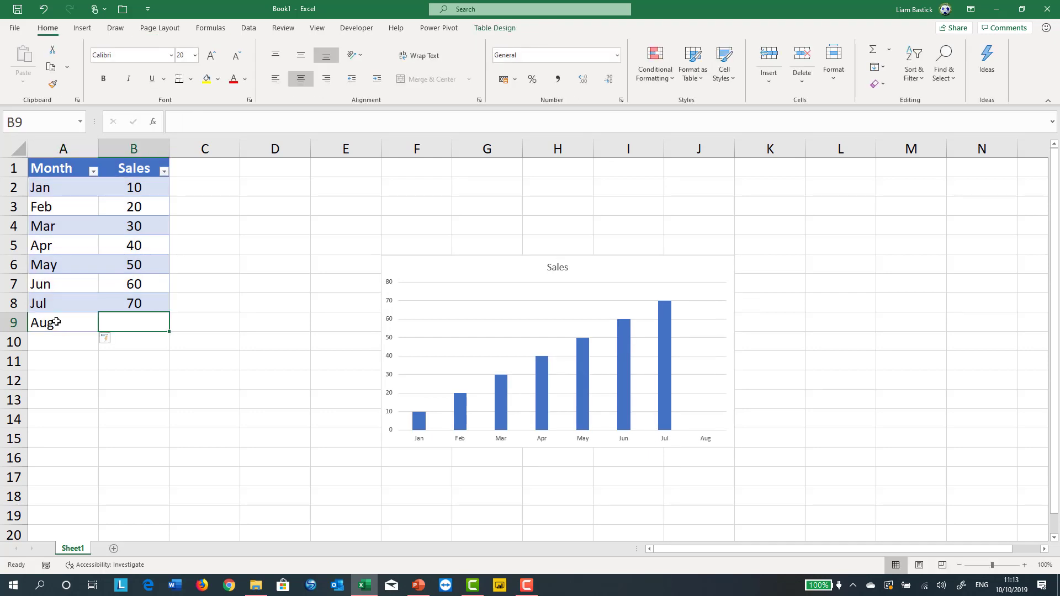
{"action": "type", "text": "80"}
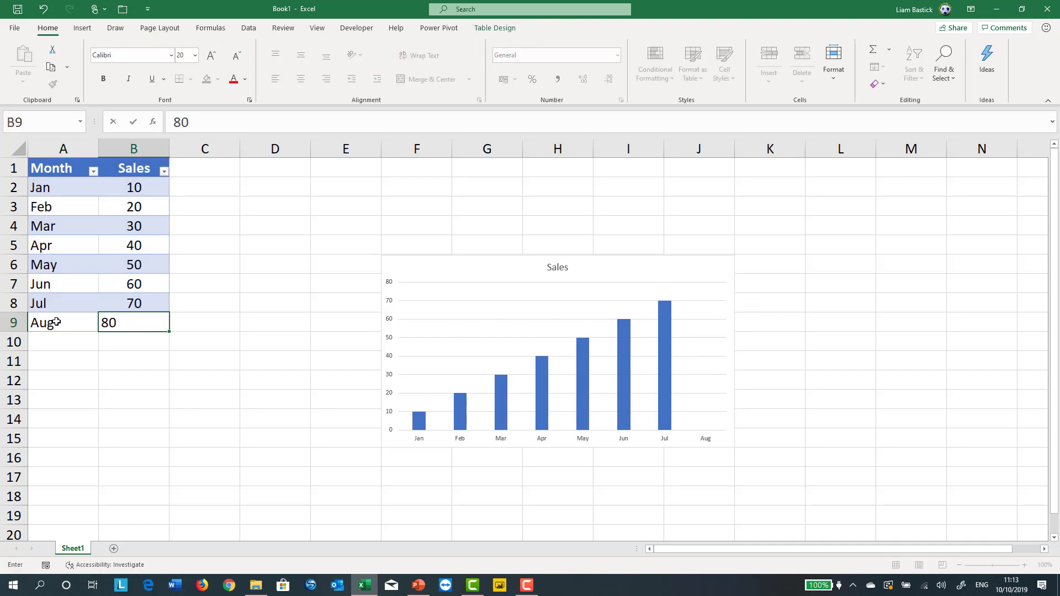
{"action": "key", "text": "Return"}
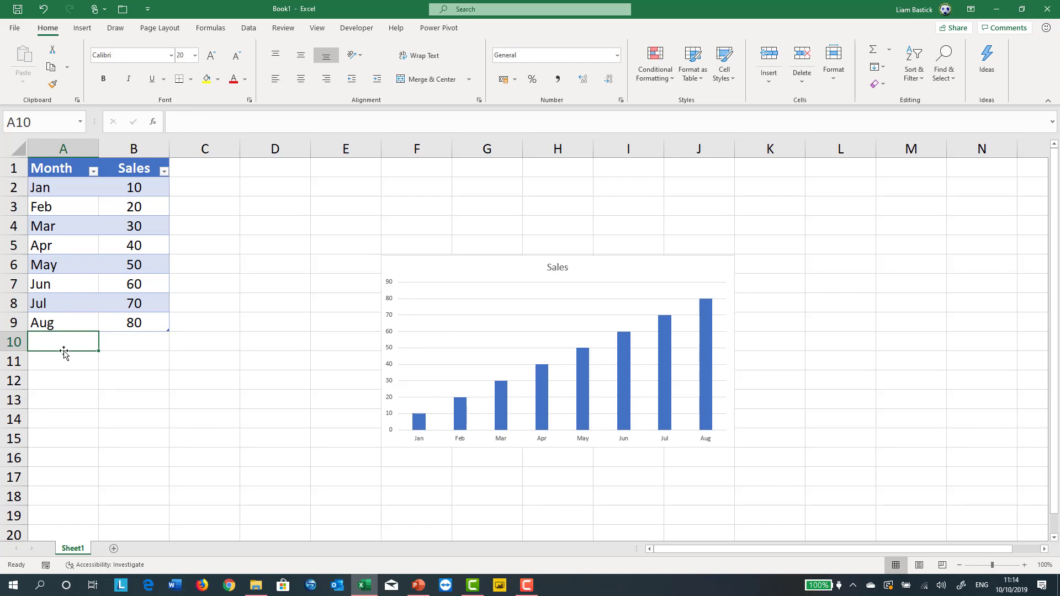
Extend the table with a row for Sep with sales of 20 directly below Aug
{"action": "type", "text": "Sep"}
{"action": "key", "text": "Tab"}
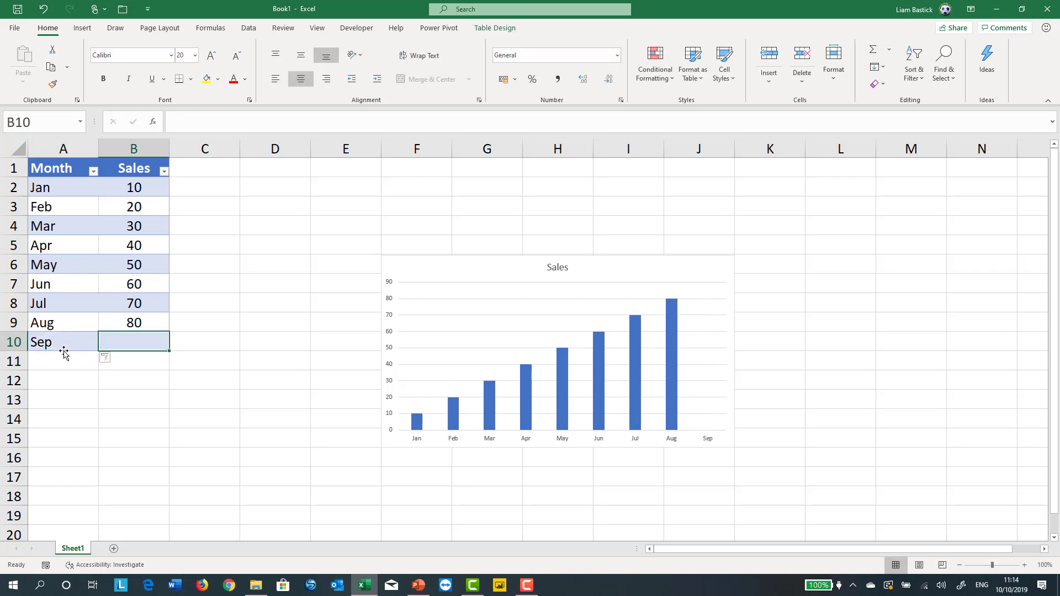
{"action": "type", "text": "20"}
{"action": "key", "text": "Return"}
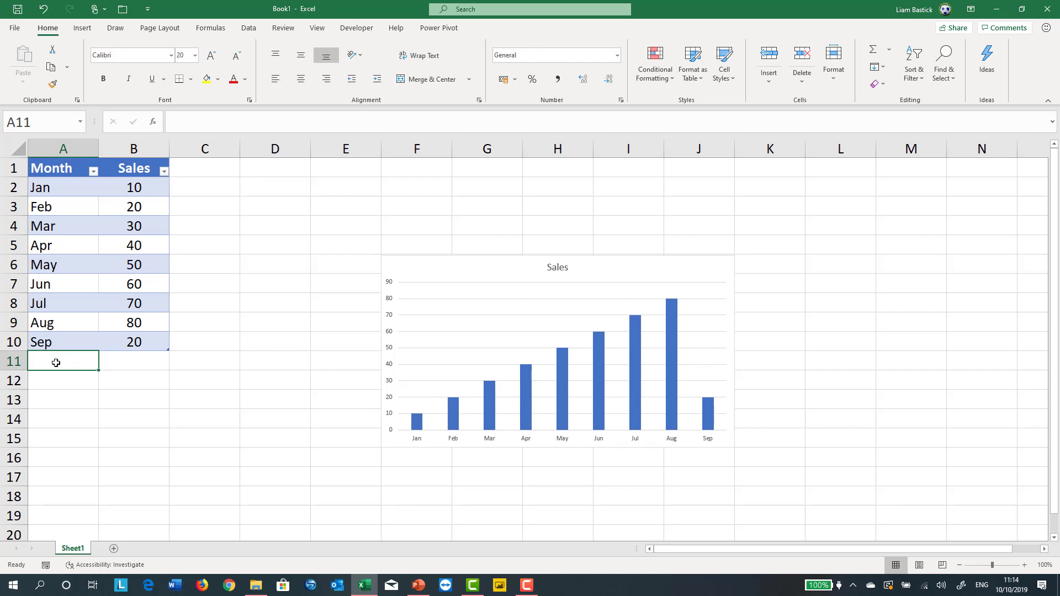
Add a new table column headed "More Sales" in C1, next to the Sales column
{"action": "left_click", "coordinate": [191, 170]}
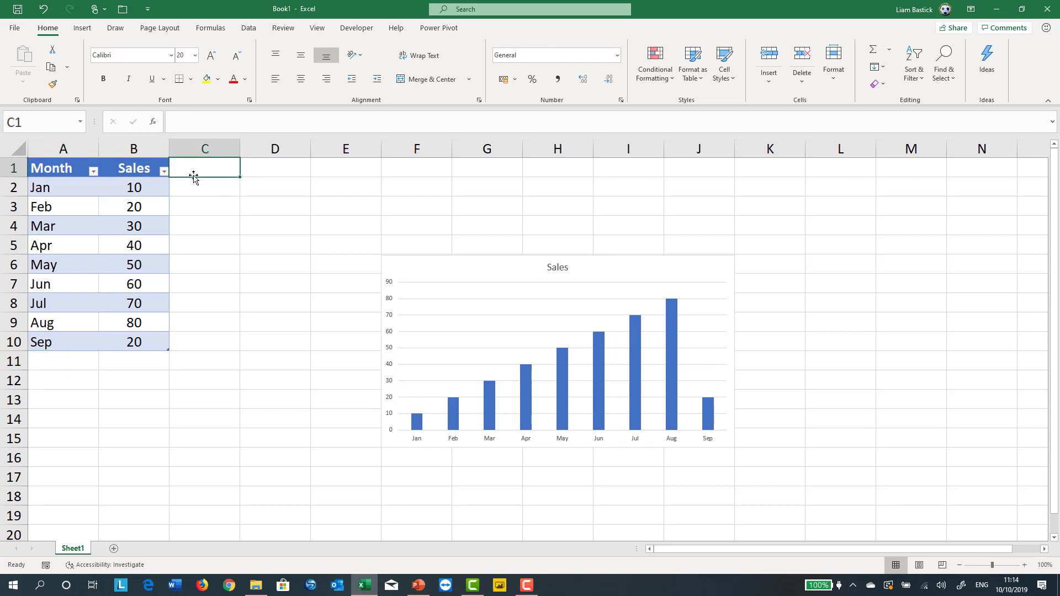
{"action": "type", "text": "More"}
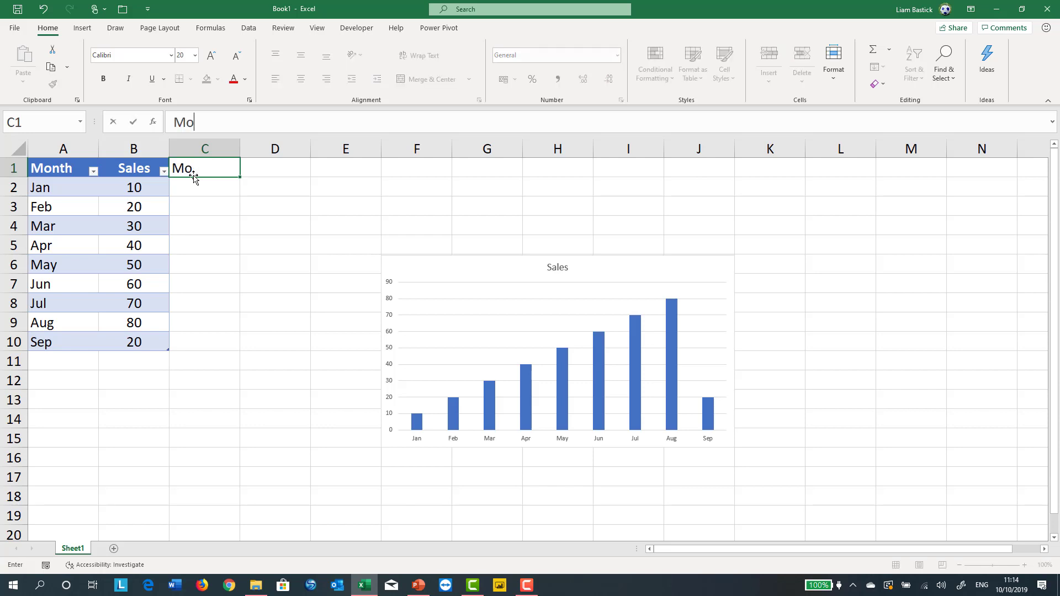
{"action": "type", "text": "les"}
{"action": "key", "text": "Return"}
{"action": "type", "text": "="}
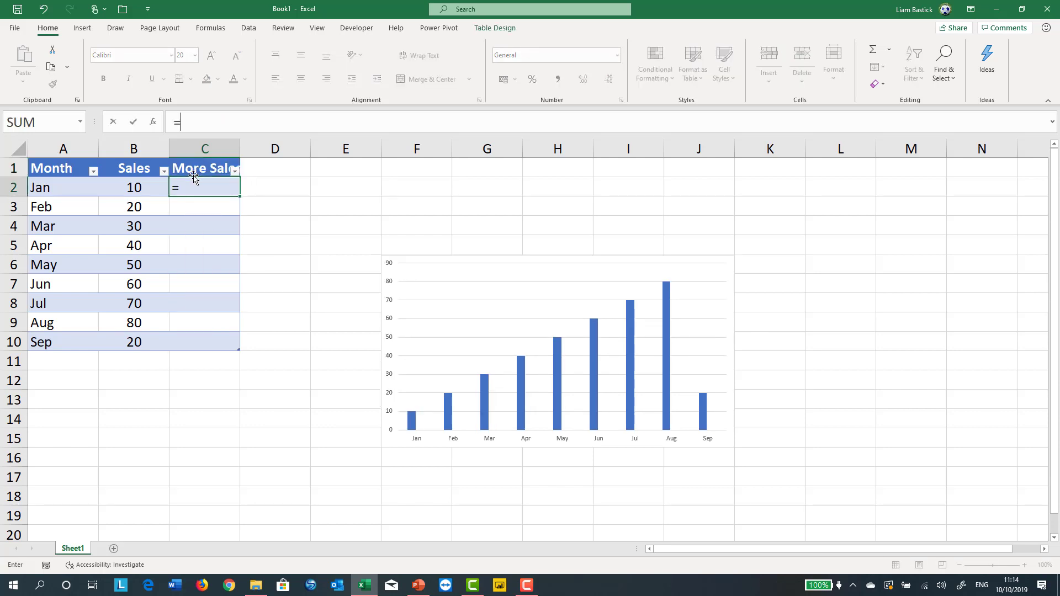
{"action": "left_click", "coordinate": [132, 186]}
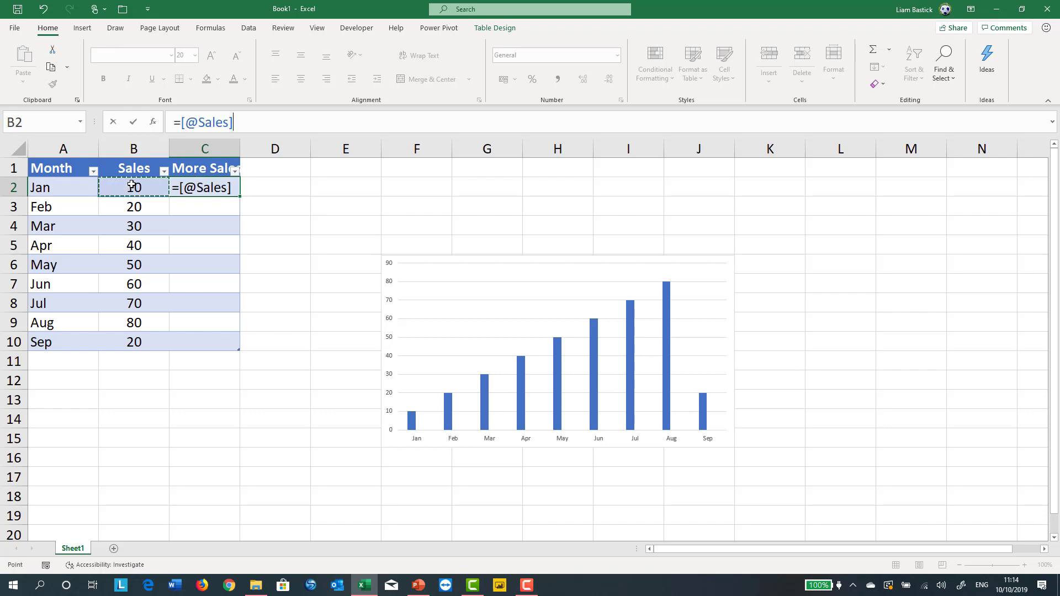
{"action": "type", "text": "*50%"}
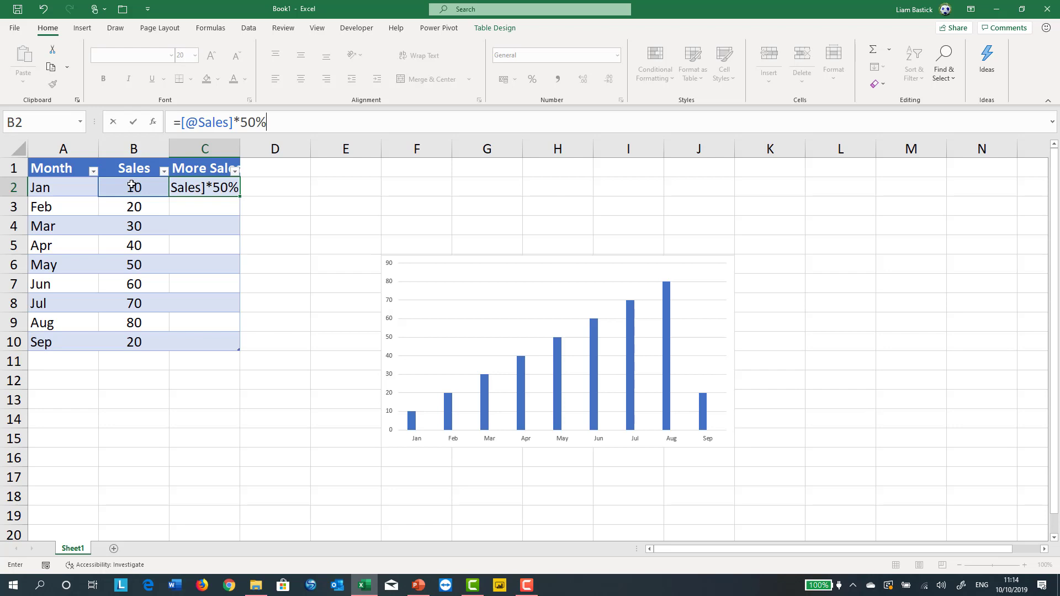
{"action": "key", "text": "Return"}
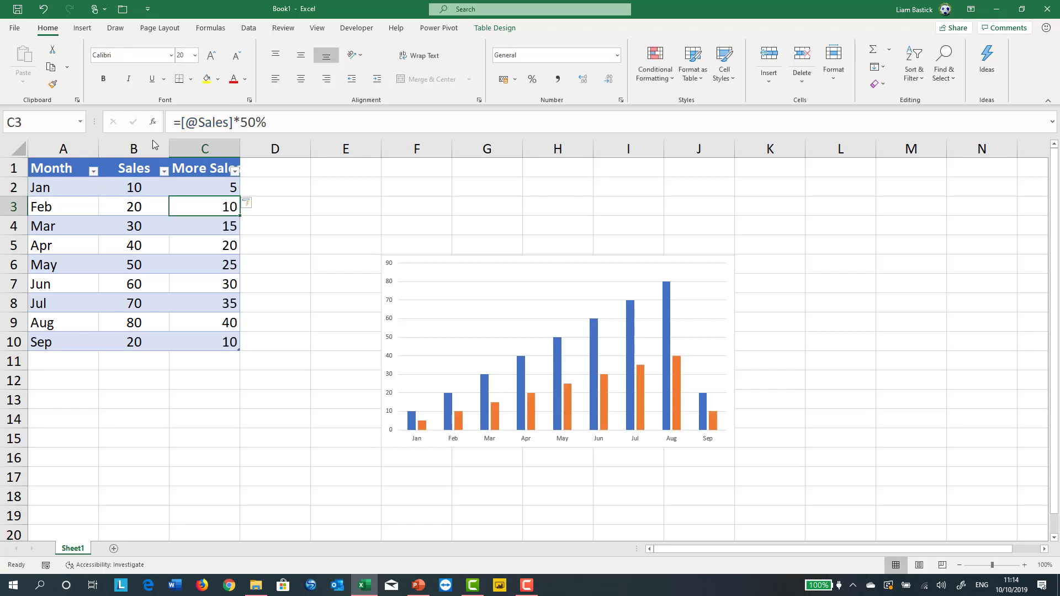